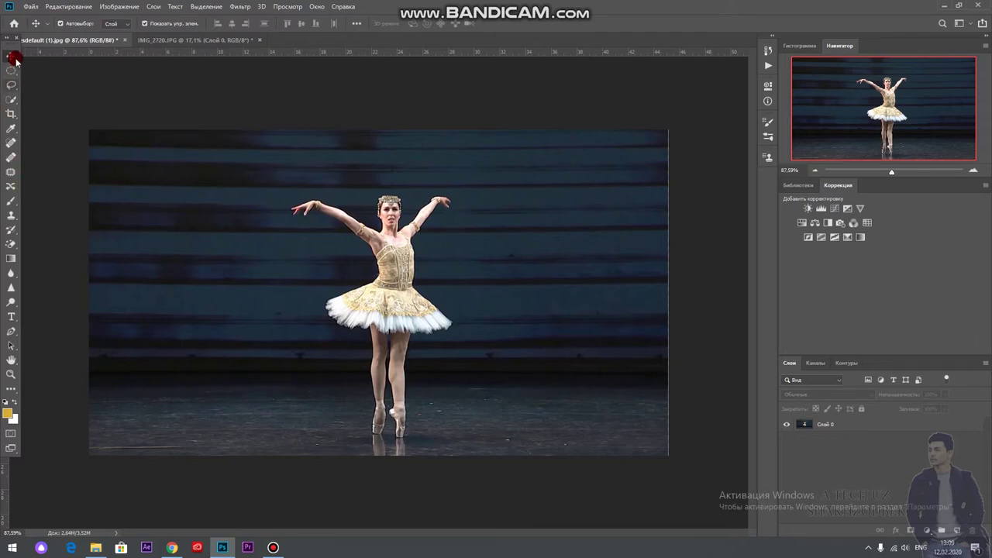
Squeeze the photo into a narrow strip with free transform, then undo back to full width.
{"action": "left_click", "coordinate": [222, 164]}
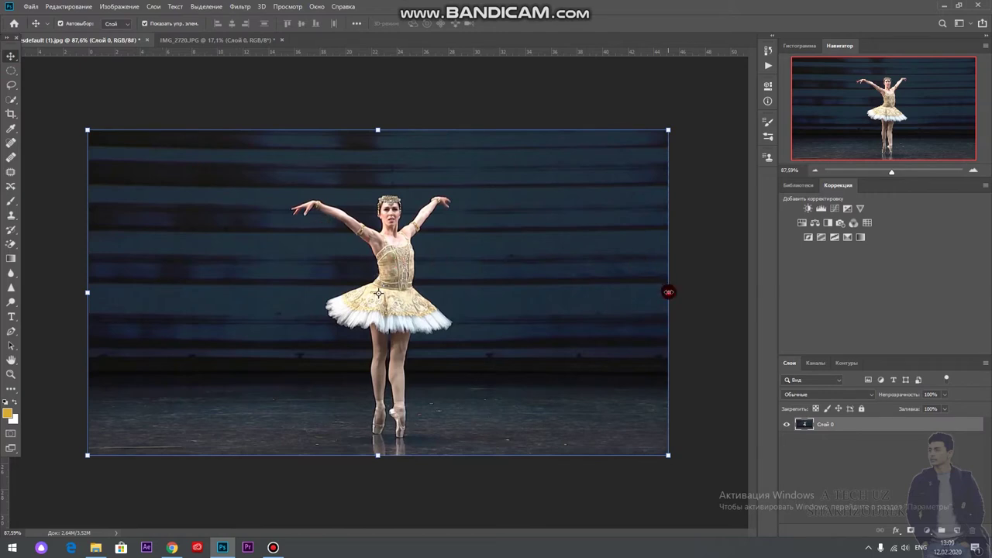
{"action": "left_click_drag", "start_coordinate": [668, 293], "coordinate": [210, 294]}
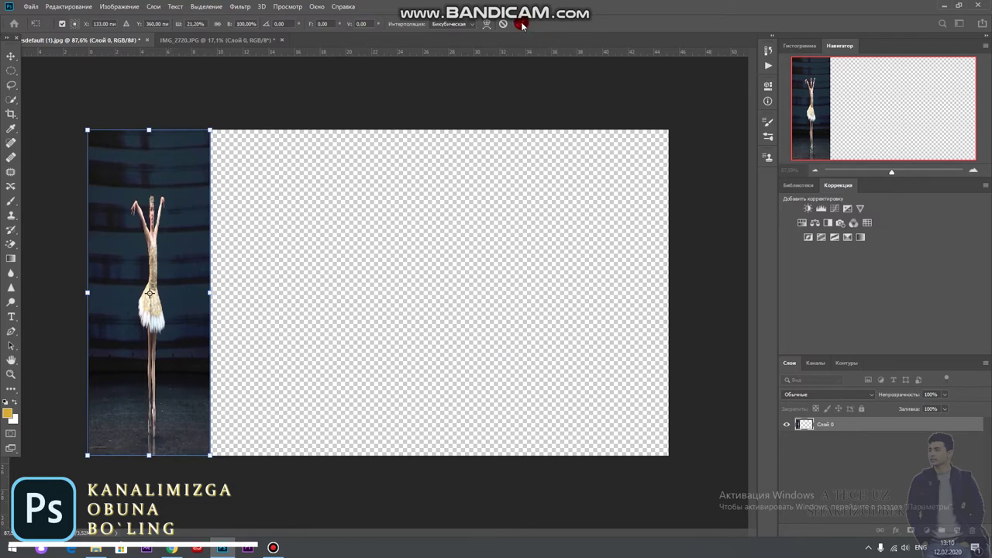
{"action": "key", "text": "ctrl+z"}
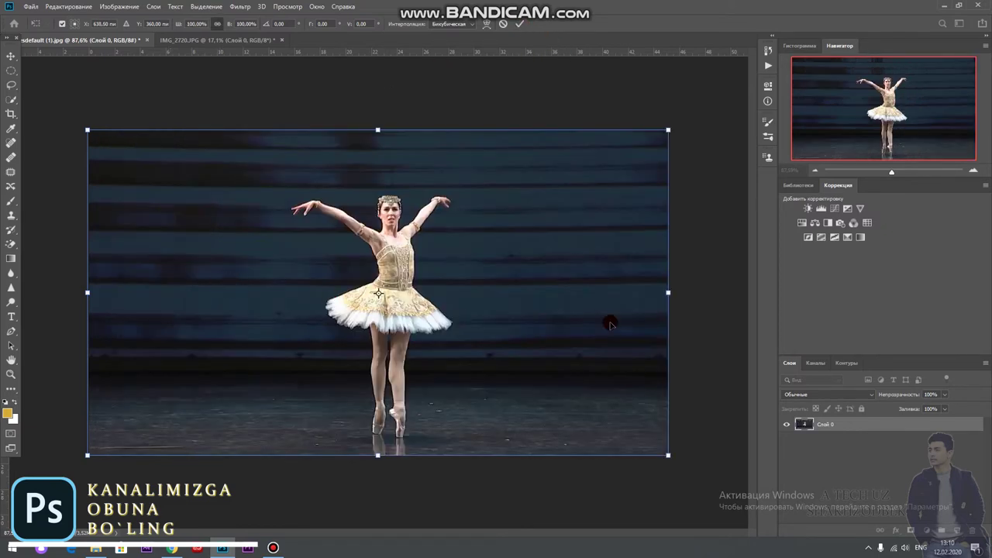
{"action": "key", "text": "Return"}
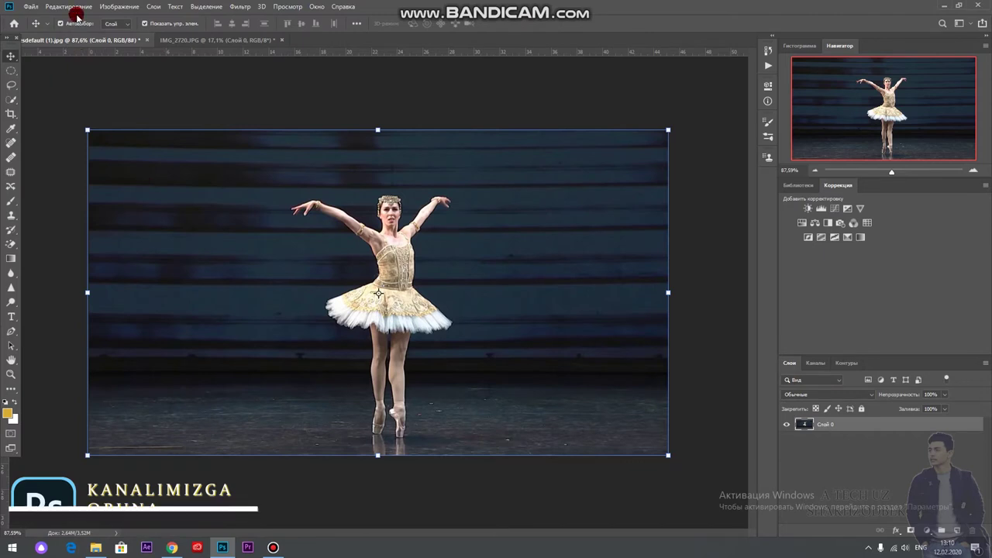
Try narrowing the photo with Content-Aware Scale, cancel it, and select layer Слой 0.
{"action": "left_click", "coordinate": [68, 6]}
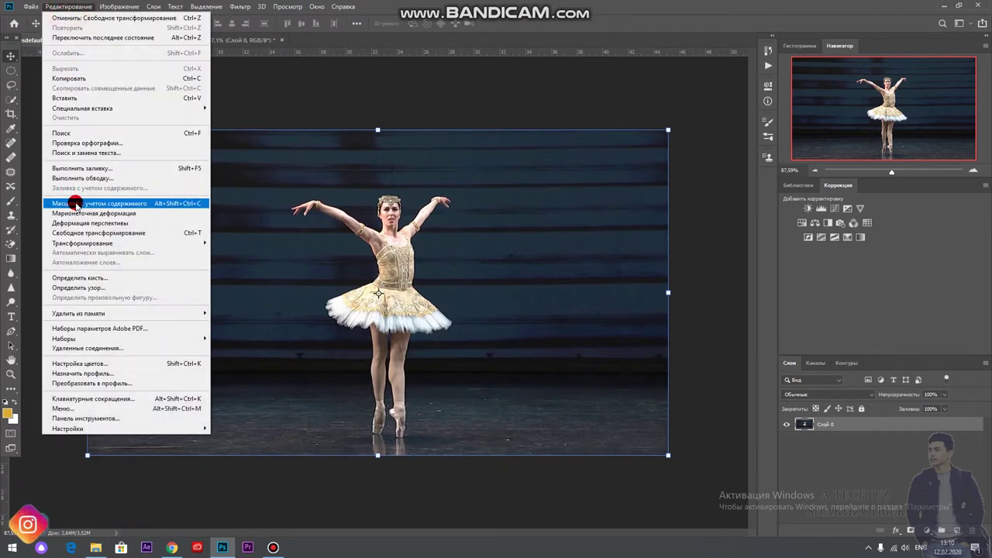
{"action": "left_click", "coordinate": [124, 203]}
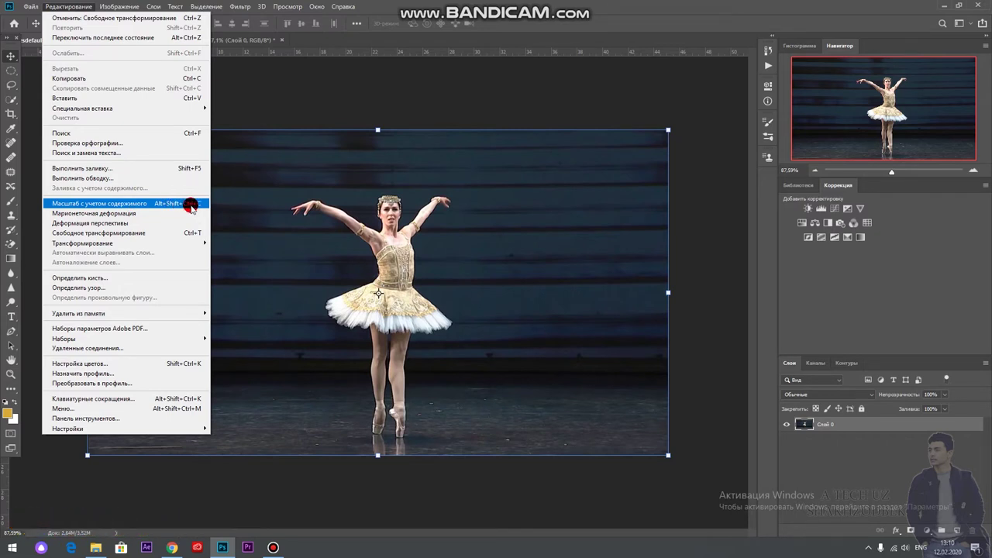
{"action": "left_click", "coordinate": [186, 205]}
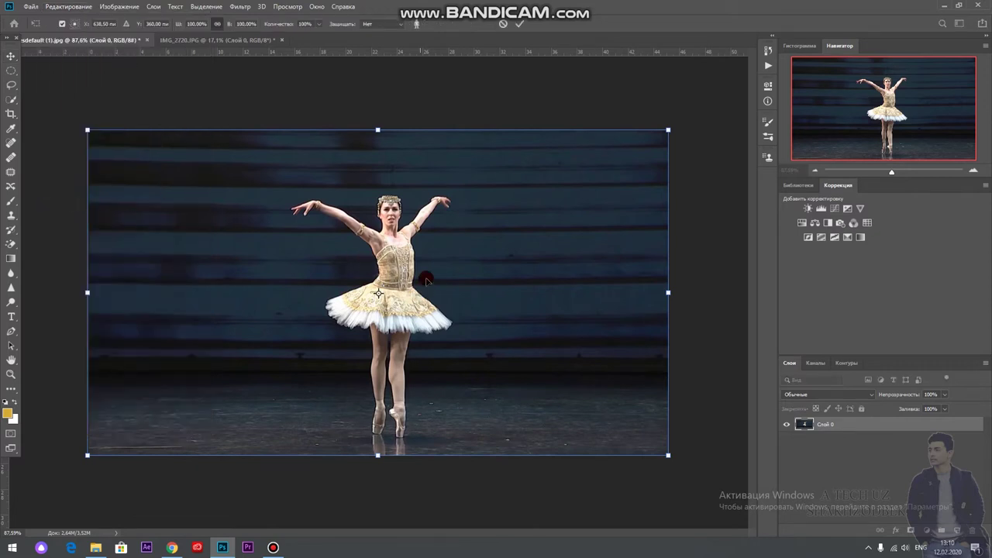
{"action": "left_click_drag", "start_coordinate": [669, 293], "coordinate": [278, 308]}
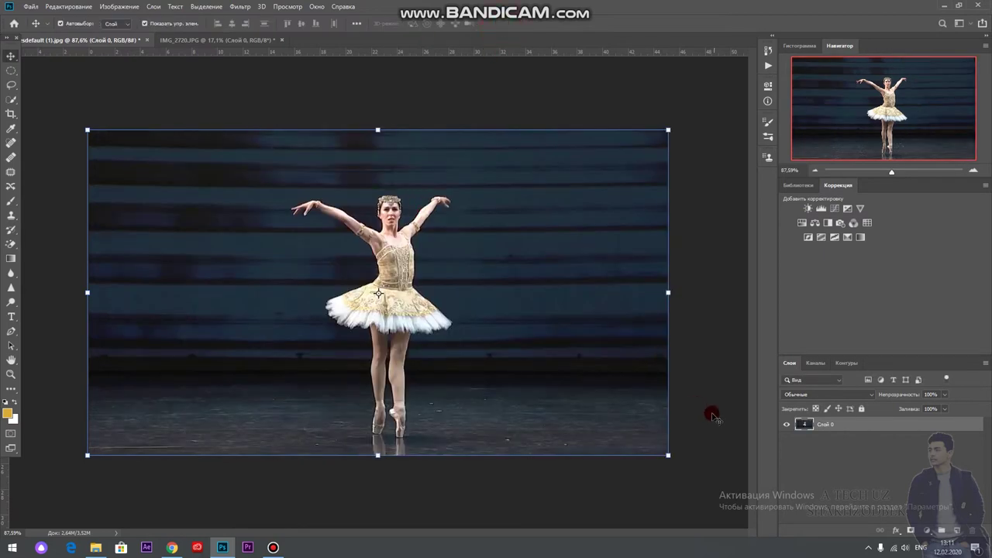
{"action": "key", "text": "Return"}
{"action": "left_click", "coordinate": [830, 425]}
Paint a quick mask over the dancer's arm, tutu and legs and convert it to a selection.
{"action": "left_click", "coordinate": [12, 435]}
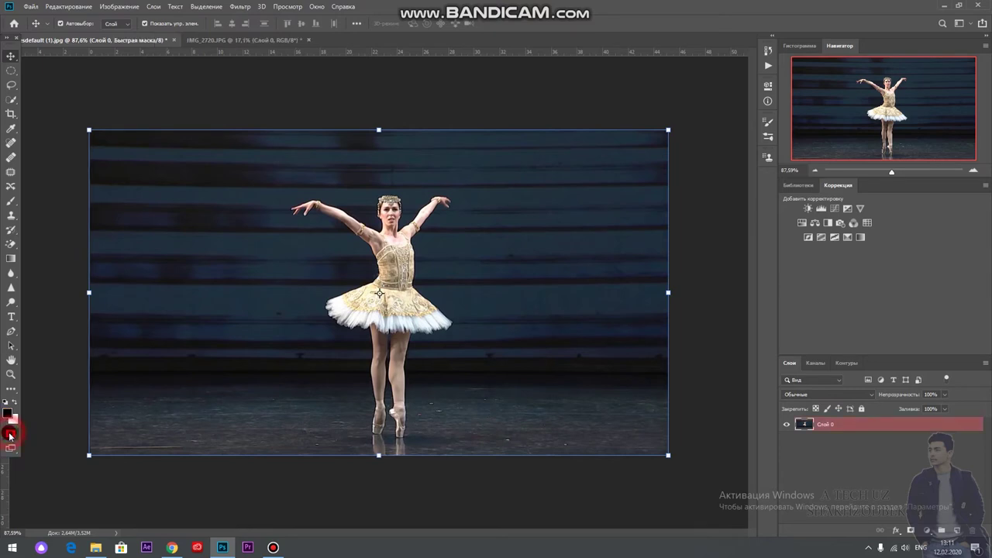
{"action": "left_click", "coordinate": [11, 201]}
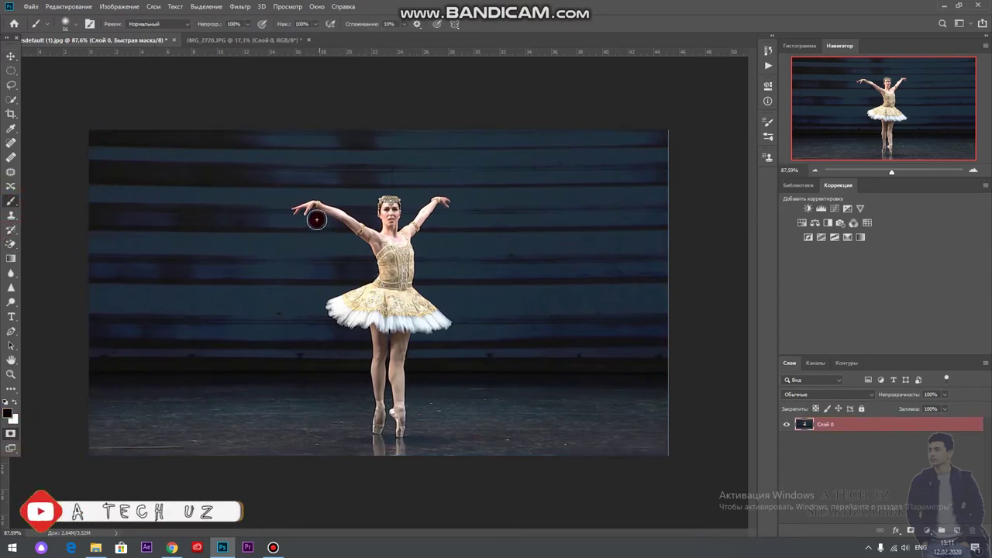
{"action": "mouse_move", "coordinate": [298, 211]}
{"action": "left_mouse_down"}
{"action": "mouse_move", "coordinate": [370, 290]}
{"action": "mouse_move", "coordinate": [333, 299]}
{"action": "mouse_move", "coordinate": [322, 318]}
{"action": "mouse_move", "coordinate": [376, 333]}
{"action": "mouse_move", "coordinate": [448, 328]}
{"action": "mouse_move", "coordinate": [407, 252]}
{"action": "mouse_move", "coordinate": [421, 221]}
{"action": "mouse_move", "coordinate": [447, 207]}
{"action": "mouse_move", "coordinate": [386, 203]}
{"action": "mouse_move", "coordinate": [390, 229]}
{"action": "left_mouse_up"}
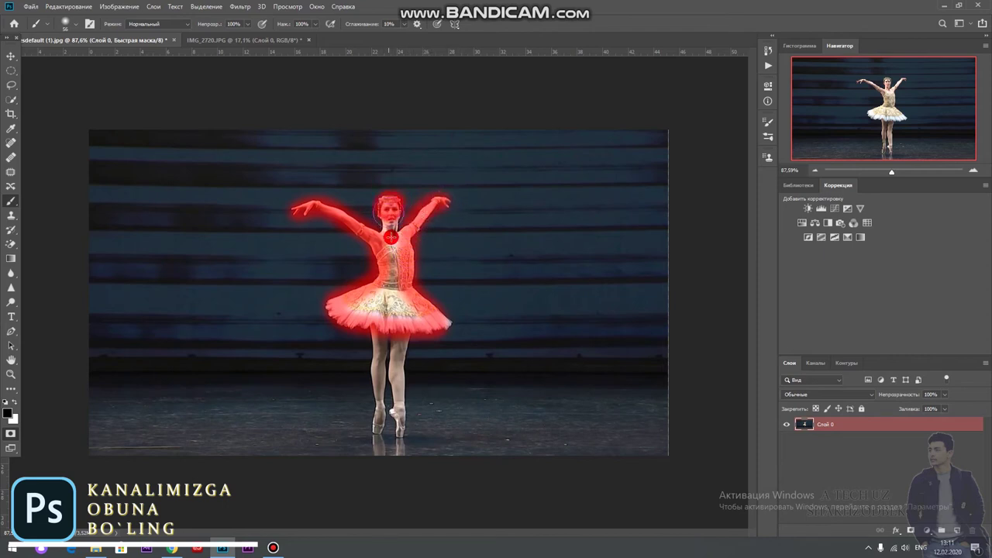
{"action": "mouse_move", "coordinate": [393, 299]}
{"action": "left_mouse_down"}
{"action": "mouse_move", "coordinate": [399, 322]}
{"action": "mouse_move", "coordinate": [415, 306]}
{"action": "mouse_move", "coordinate": [442, 322]}
{"action": "mouse_move", "coordinate": [399, 337]}
{"action": "mouse_move", "coordinate": [399, 440]}
{"action": "left_mouse_up"}
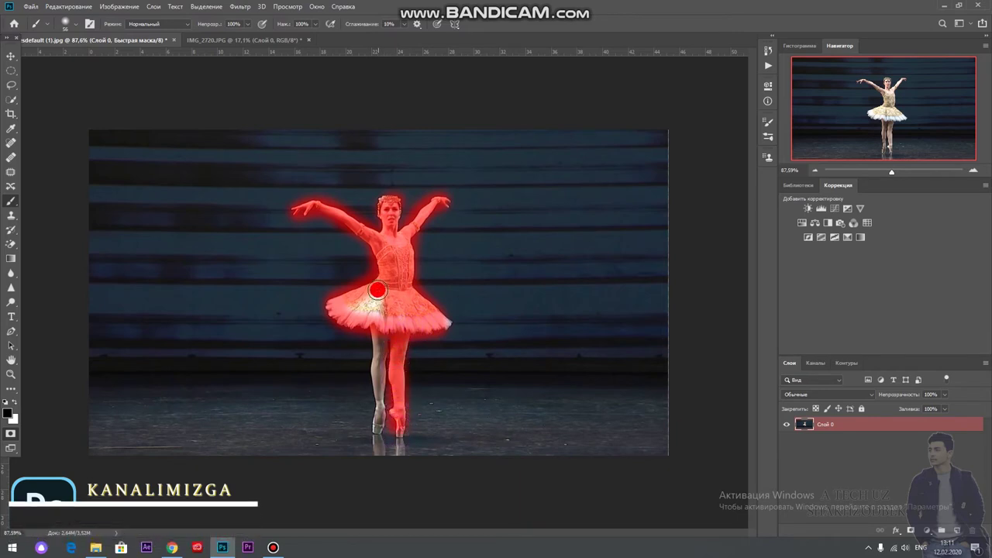
{"action": "mouse_move", "coordinate": [346, 330]}
{"action": "left_mouse_down"}
{"action": "mouse_move", "coordinate": [379, 316]}
{"action": "mouse_move", "coordinate": [333, 321]}
{"action": "mouse_move", "coordinate": [438, 317]}
{"action": "mouse_move", "coordinate": [391, 319]}
{"action": "mouse_move", "coordinate": [376, 341]}
{"action": "mouse_move", "coordinate": [384, 461]}
{"action": "mouse_move", "coordinate": [387, 442]}
{"action": "left_mouse_up"}
{"action": "left_click_drag", "start_coordinate": [458, 317], "coordinate": [454, 330]}
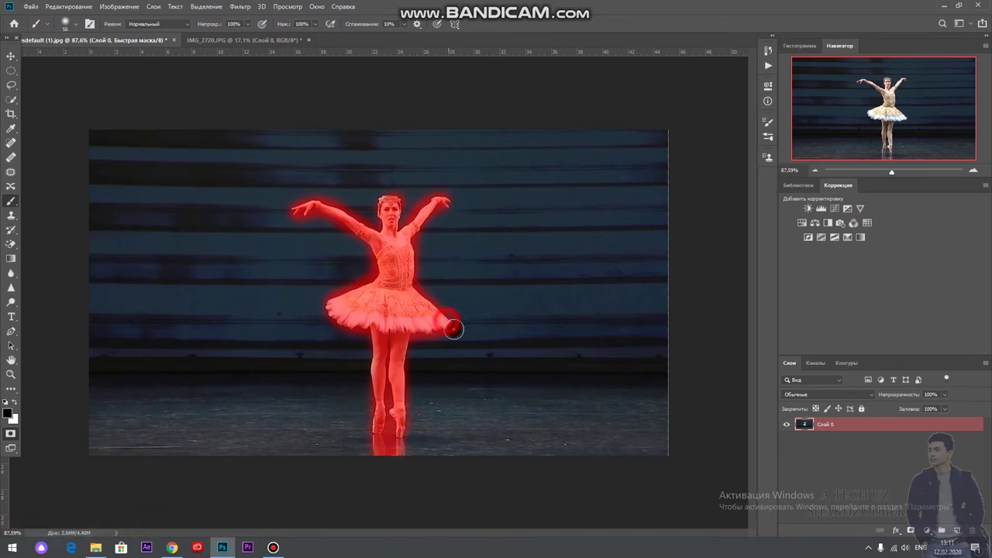
{"action": "left_click", "coordinate": [11, 437]}
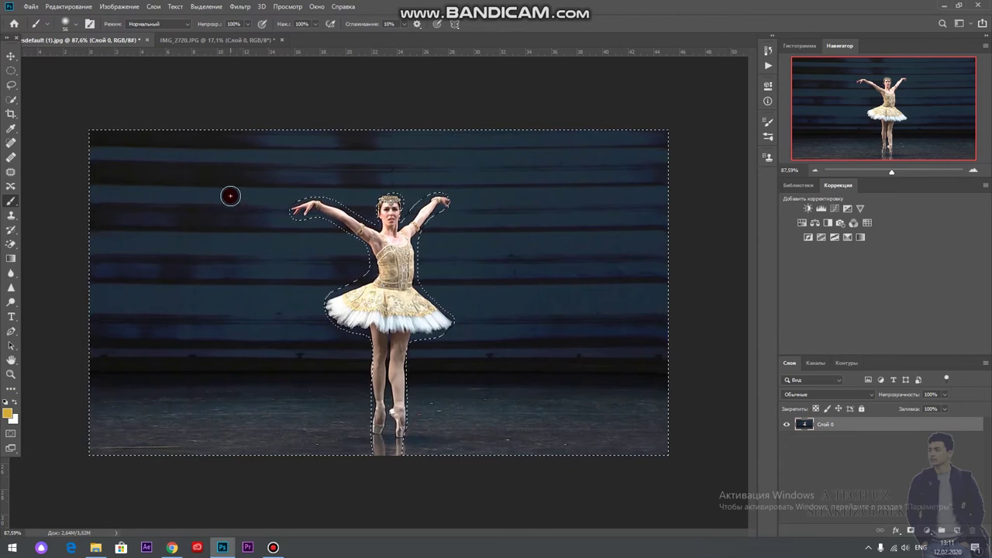
Save the dancer selection as a new alpha channel, Альфа 1, in the Channels panel.
{"action": "left_click", "coordinate": [816, 364]}
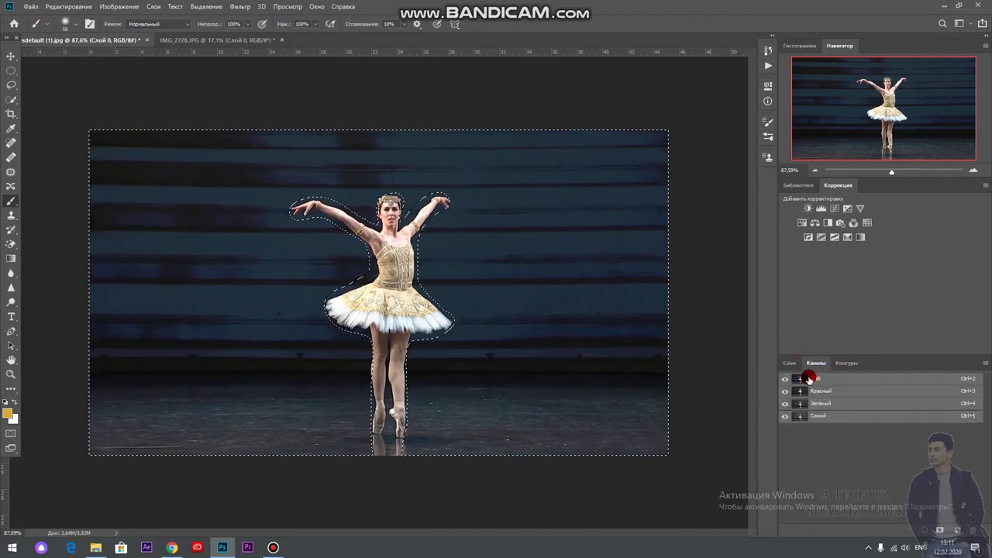
{"action": "left_click", "coordinate": [319, 7]}
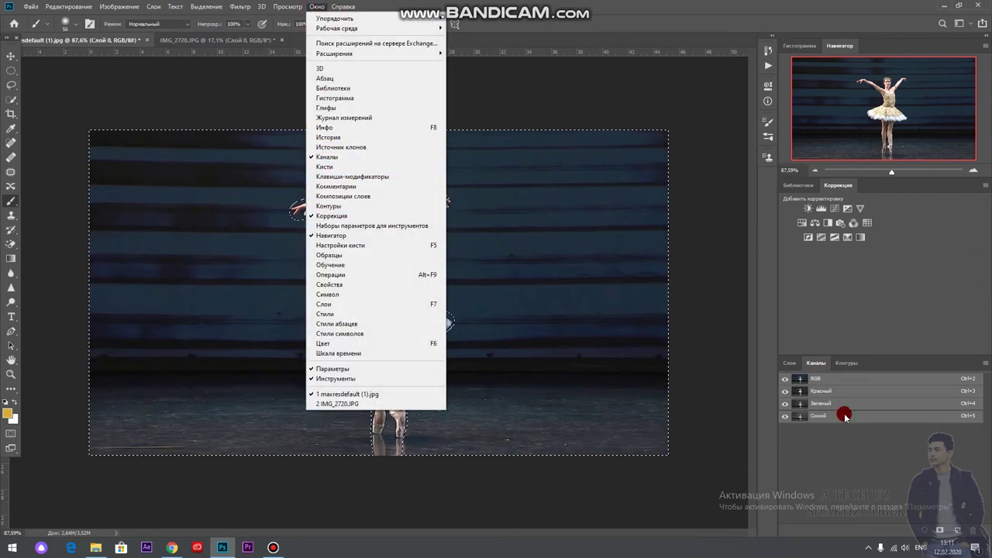
{"action": "left_click", "coordinate": [853, 463]}
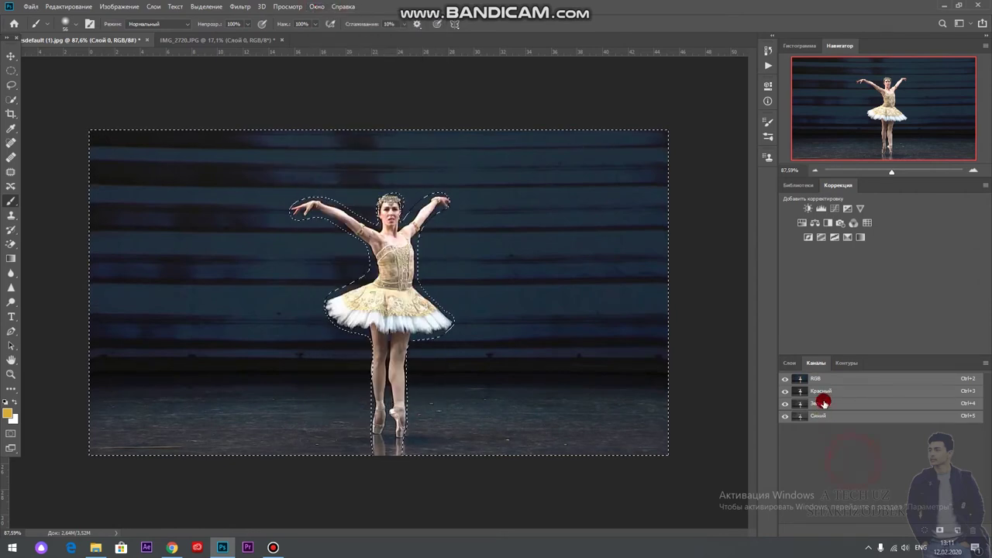
{"action": "left_click", "coordinate": [941, 532]}
{"action": "left_click", "coordinate": [813, 429]}
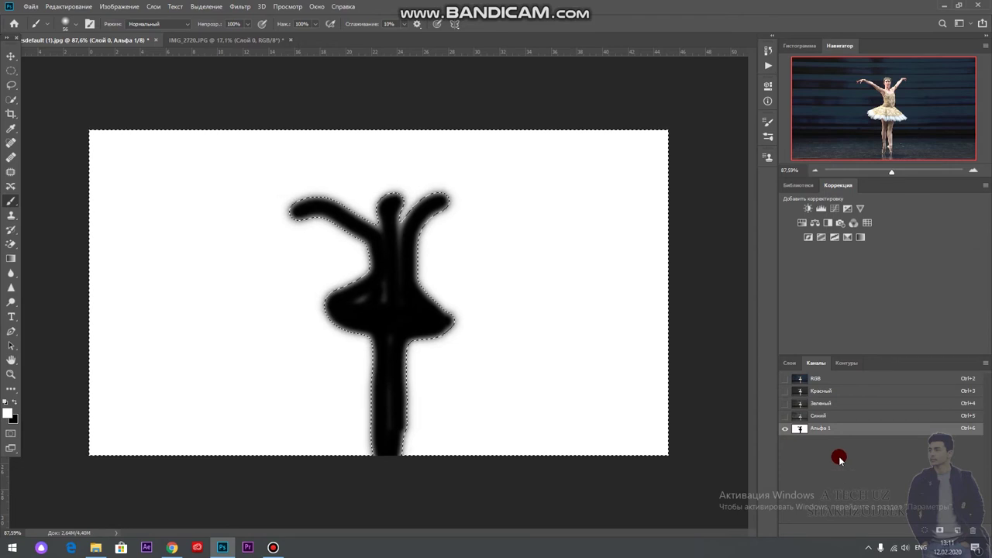
Invert the Альфа 1 mask, toggle colour channel visibility, and drop the selection.
{"action": "key", "text": "ctrl+i"}
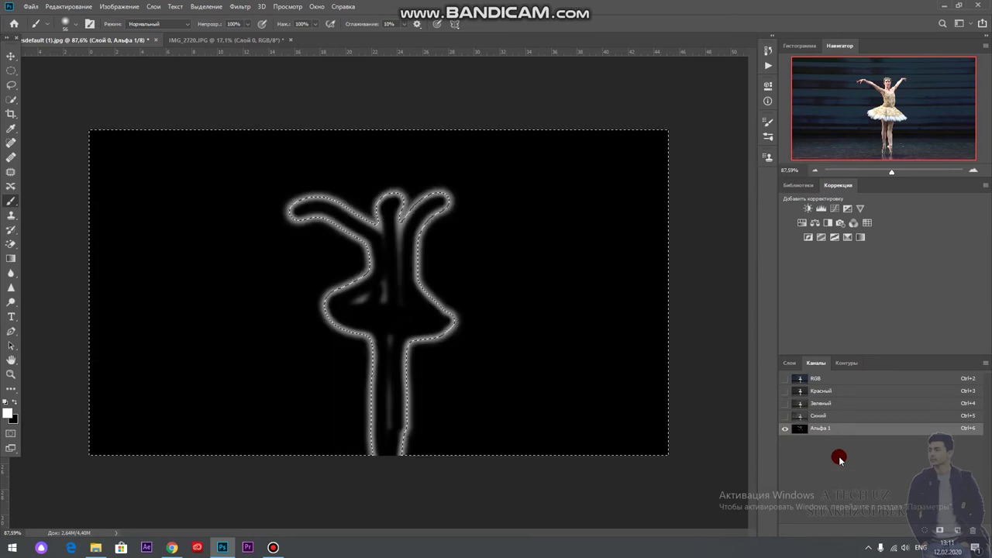
{"action": "left_click", "coordinate": [785, 415]}
{"action": "left_click", "coordinate": [785, 403]}
{"action": "key", "text": "ctrl+d"}
{"action": "key", "text": "ctrl+i"}
{"action": "left_click", "coordinate": [785, 403]}
{"action": "left_click", "coordinate": [784, 415]}
{"action": "left_click", "coordinate": [785, 379]}
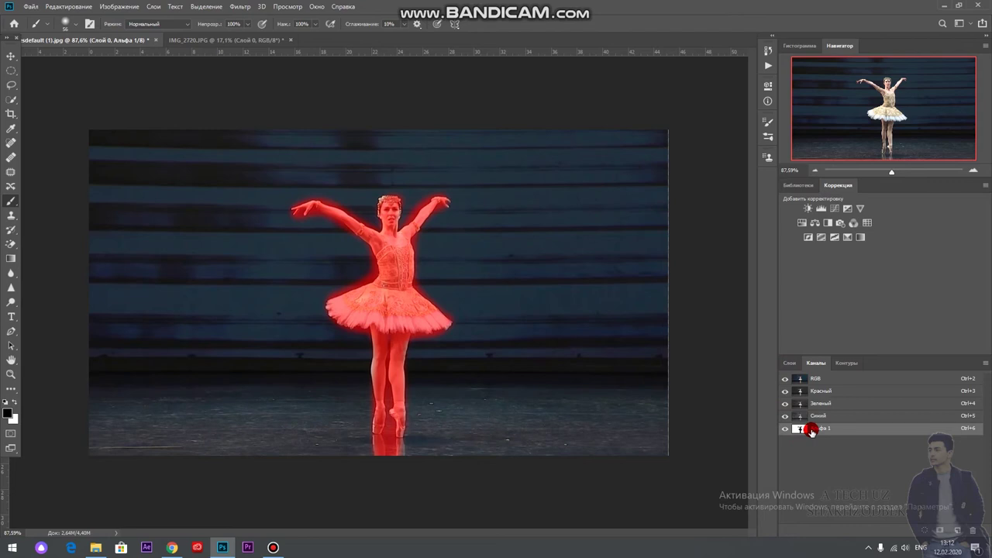
Invert Альфа 1 so the dancer is white, hide it, and return to the Layers panel.
{"action": "key", "text": "ctrl+i"}
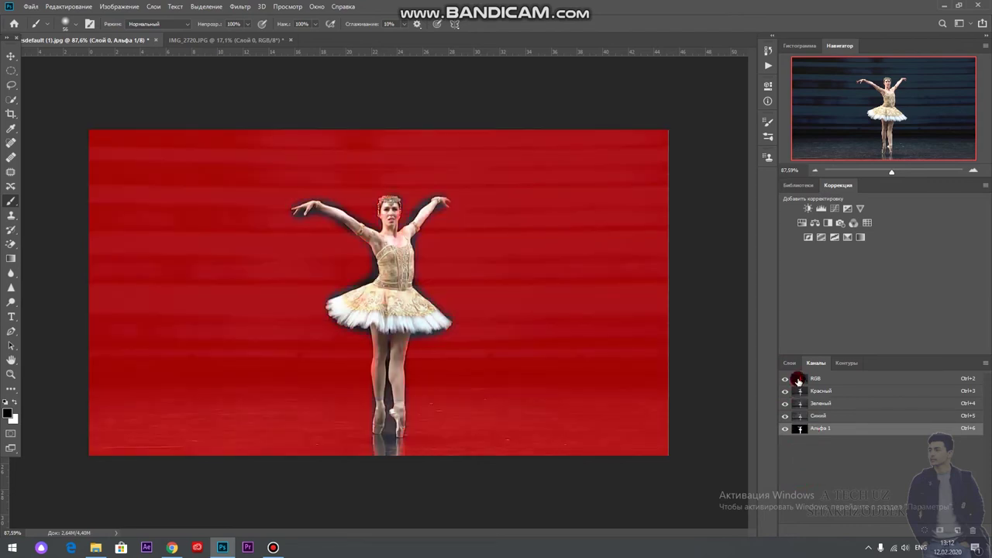
{"action": "left_click", "coordinate": [784, 429]}
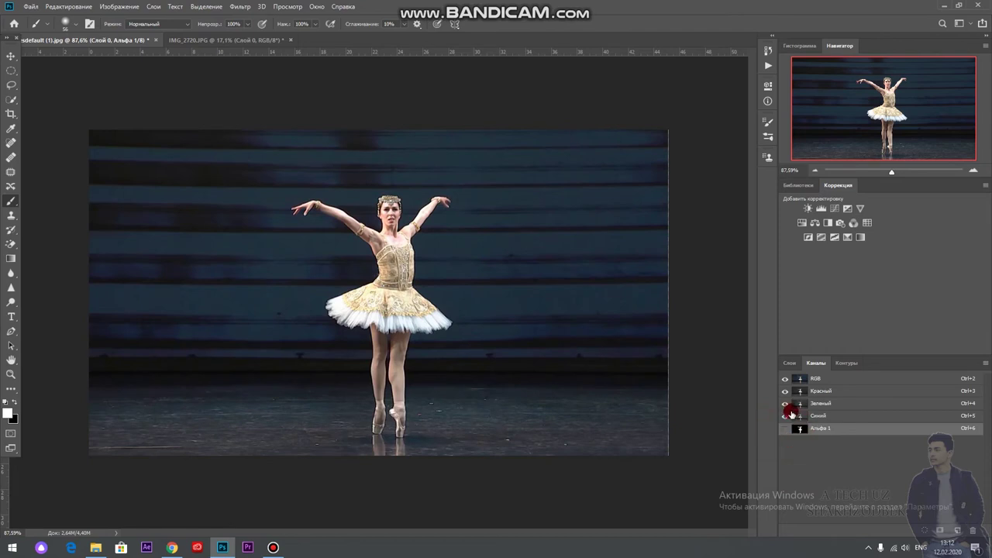
{"action": "left_click", "coordinate": [789, 363]}
{"action": "left_click", "coordinate": [803, 462]}
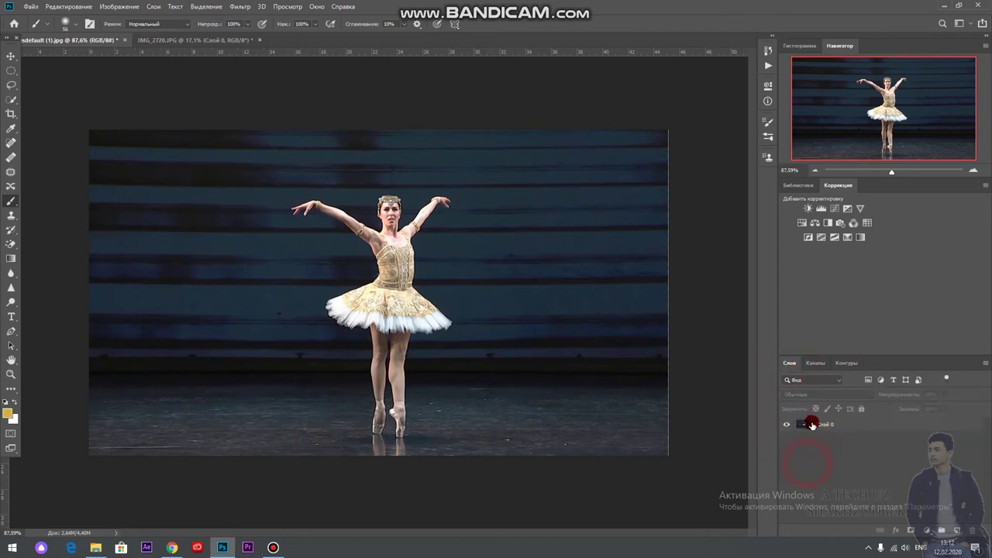
Start Content-Aware Scale on Слой 0 and squeeze the photo narrower from the right.
{"action": "left_click", "coordinate": [827, 429]}
{"action": "left_click", "coordinate": [65, 7]}
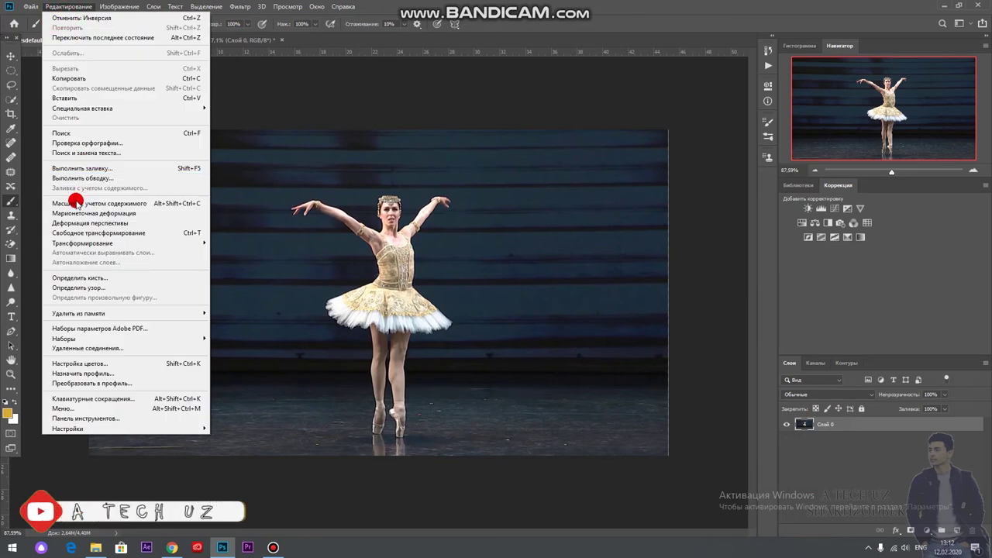
{"action": "left_click", "coordinate": [132, 203]}
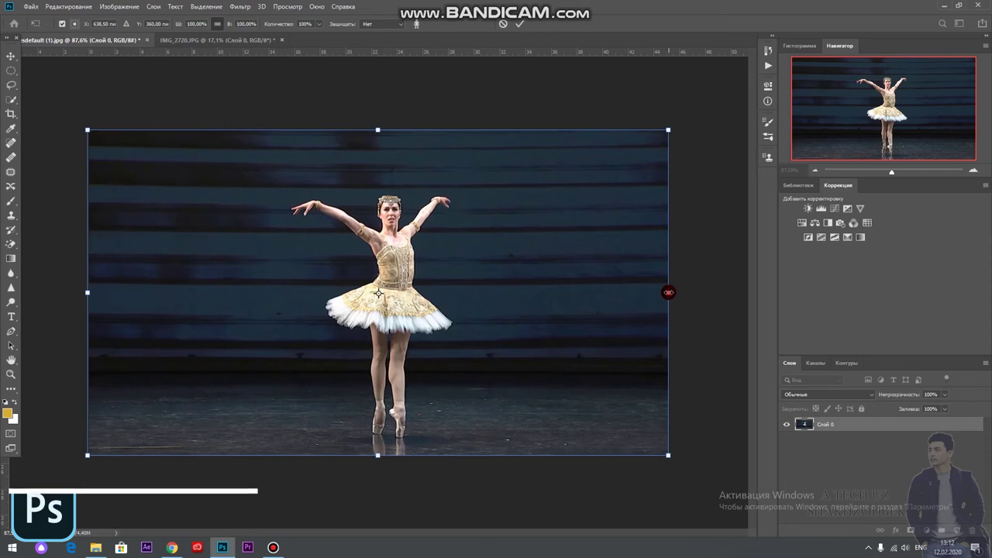
{"action": "left_click_drag", "start_coordinate": [654, 292], "coordinate": [281, 286]}
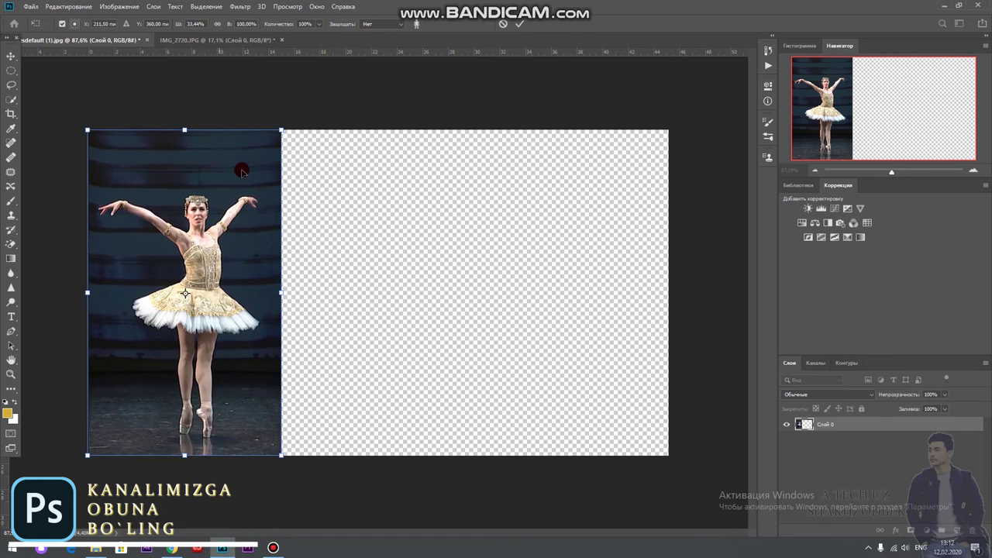
Set Protect to Альфа 1 and drag the photo back out to full canvas width.
{"action": "left_click", "coordinate": [381, 24]}
{"action": "left_click", "coordinate": [378, 33]}
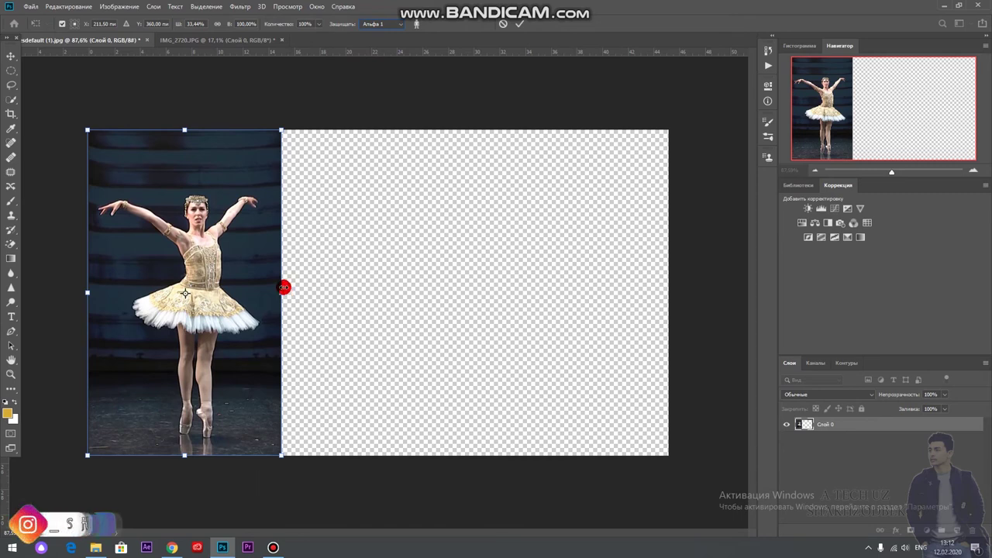
{"action": "left_click_drag", "start_coordinate": [284, 287], "coordinate": [266, 317]}
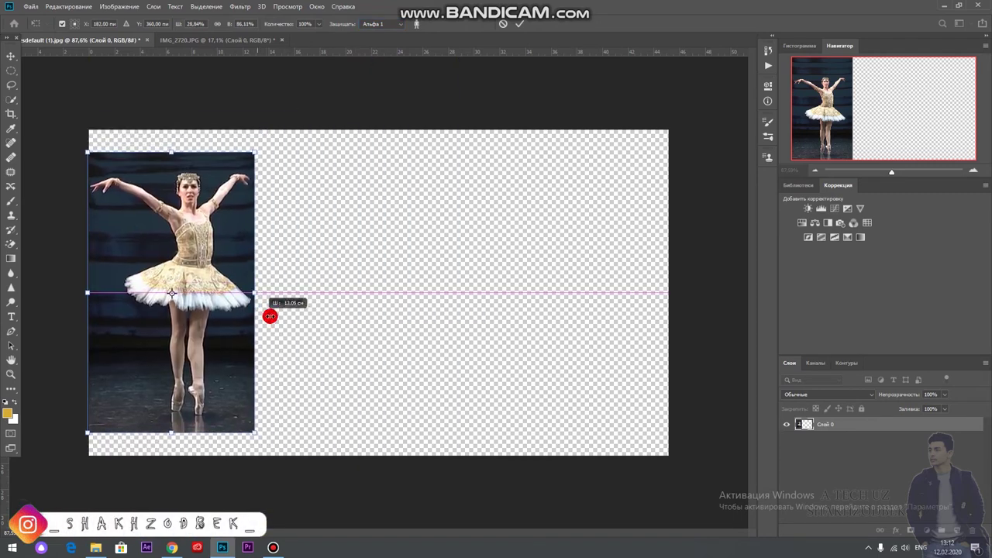
{"action": "left_click_drag", "start_coordinate": [266, 318], "coordinate": [671, 323]}
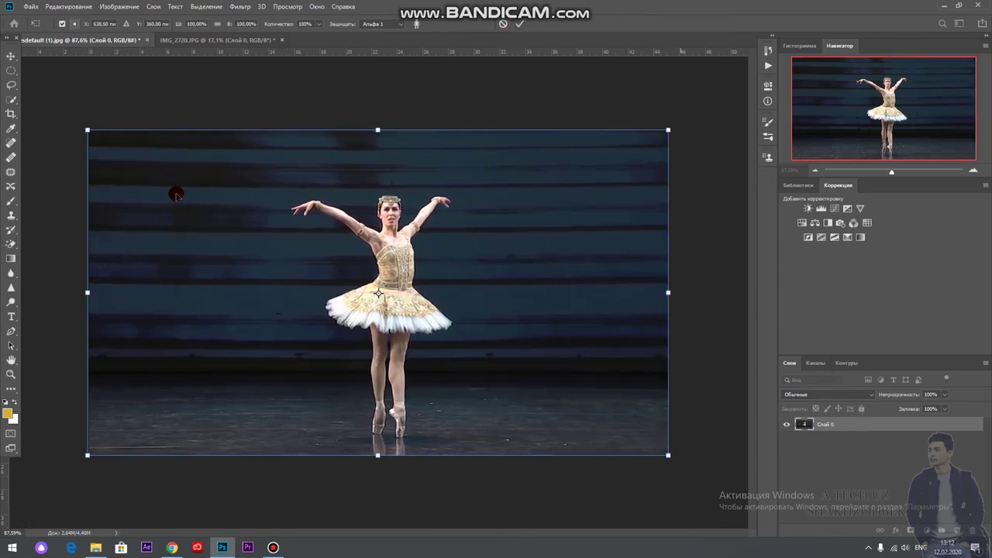
Content-aware scale the photo to about 32% width, protecting Альфа 1, and commit it.
{"action": "left_click", "coordinate": [70, 6]}
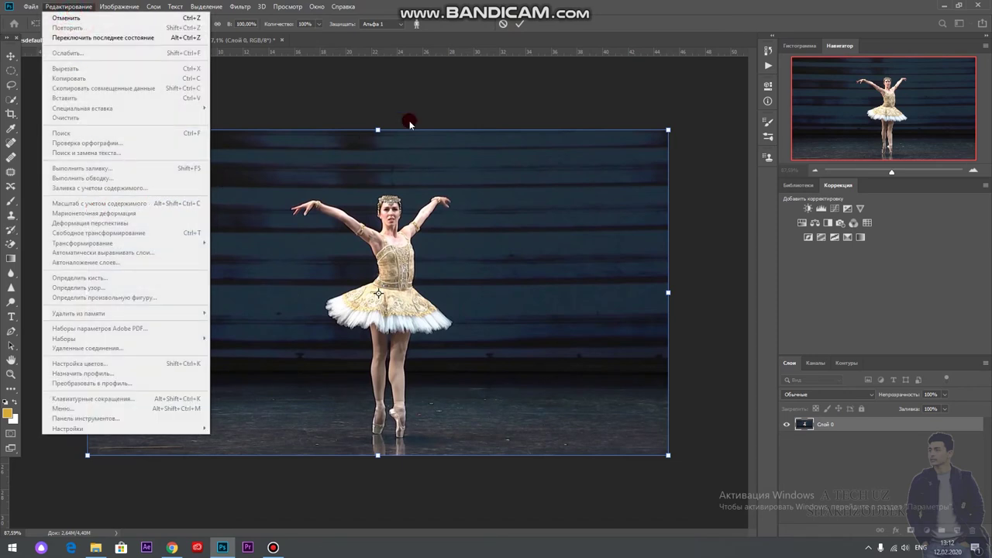
{"action": "left_click", "coordinate": [377, 24]}
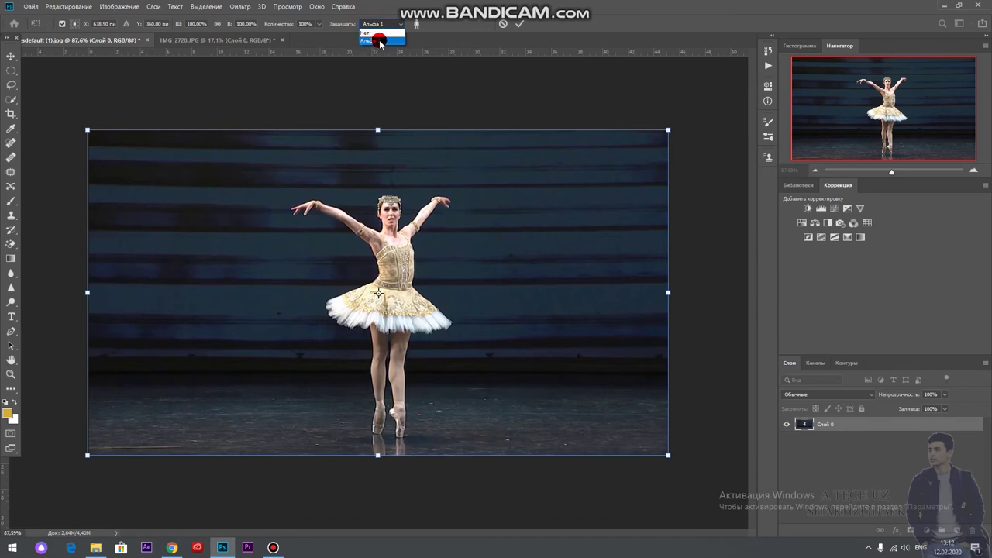
{"action": "left_click", "coordinate": [379, 40]}
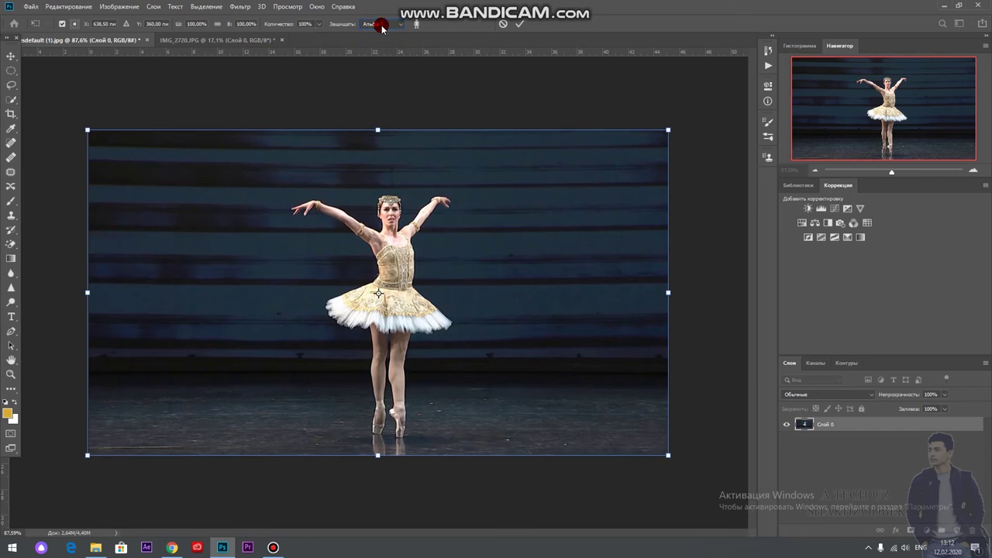
{"action": "left_click", "coordinate": [382, 24]}
{"action": "left_click", "coordinate": [385, 25]}
{"action": "left_click", "coordinate": [387, 24]}
{"action": "left_click", "coordinate": [384, 40]}
{"action": "left_click_drag", "start_coordinate": [668, 292], "coordinate": [276, 292]}
{"action": "left_click", "coordinate": [520, 24]}
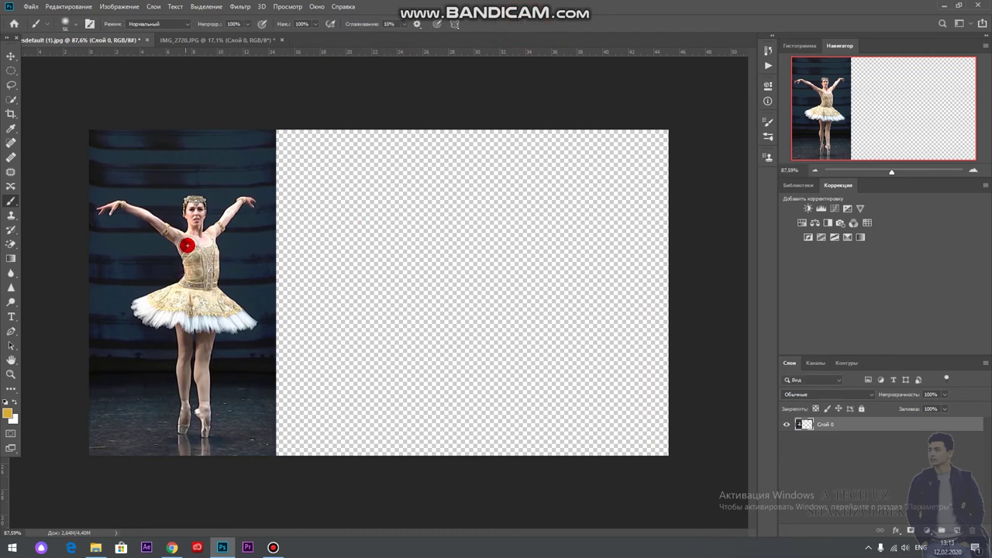